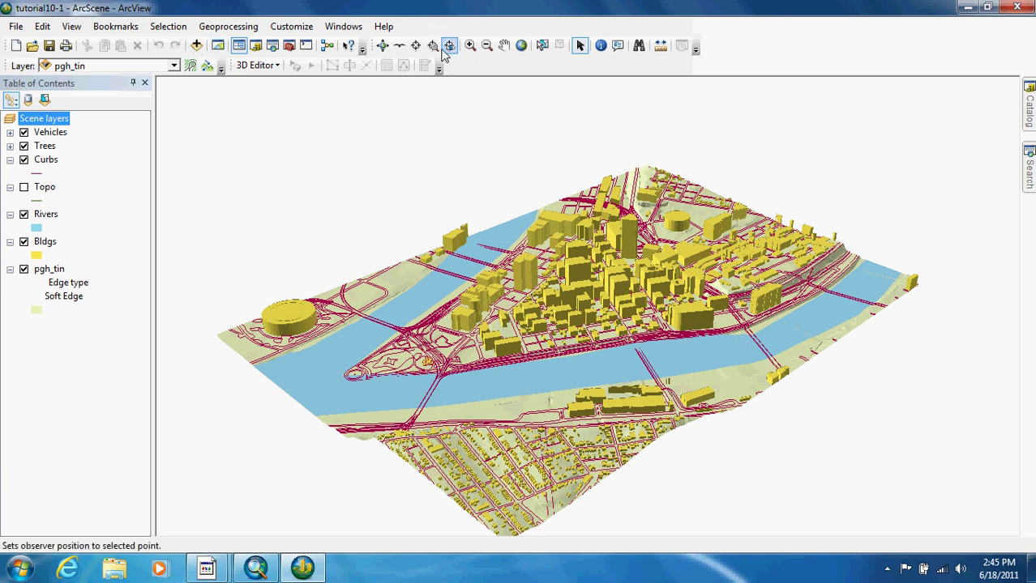
Step: Zoom in on the downtown towers near the cylindrical stadium
{"action": "left_click", "coordinate": [470, 45]}
{"action": "left_click_drag", "start_coordinate": [609, 194], "coordinate": [730, 298]}
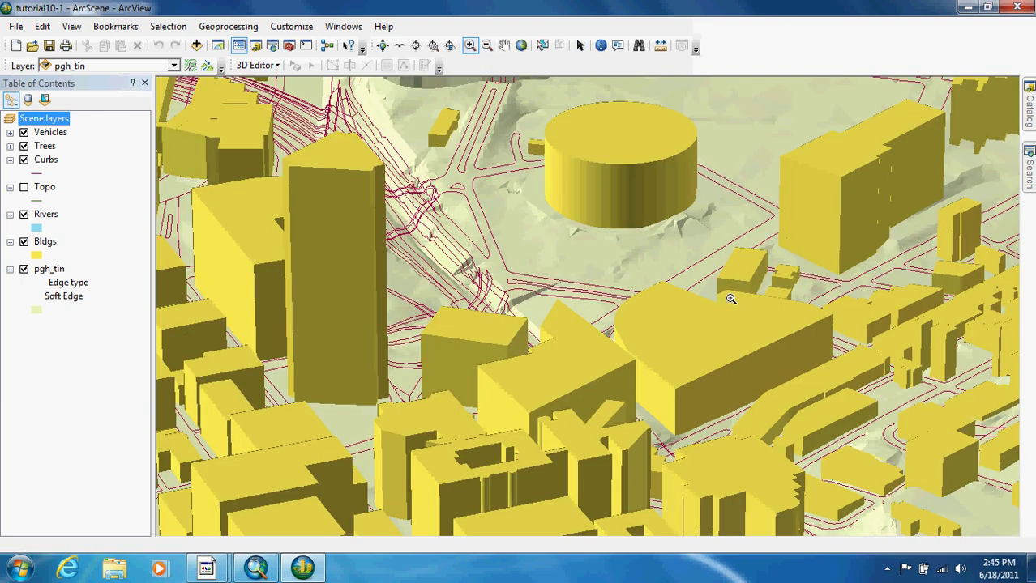
{"action": "right_click", "coordinate": [525, 70]}
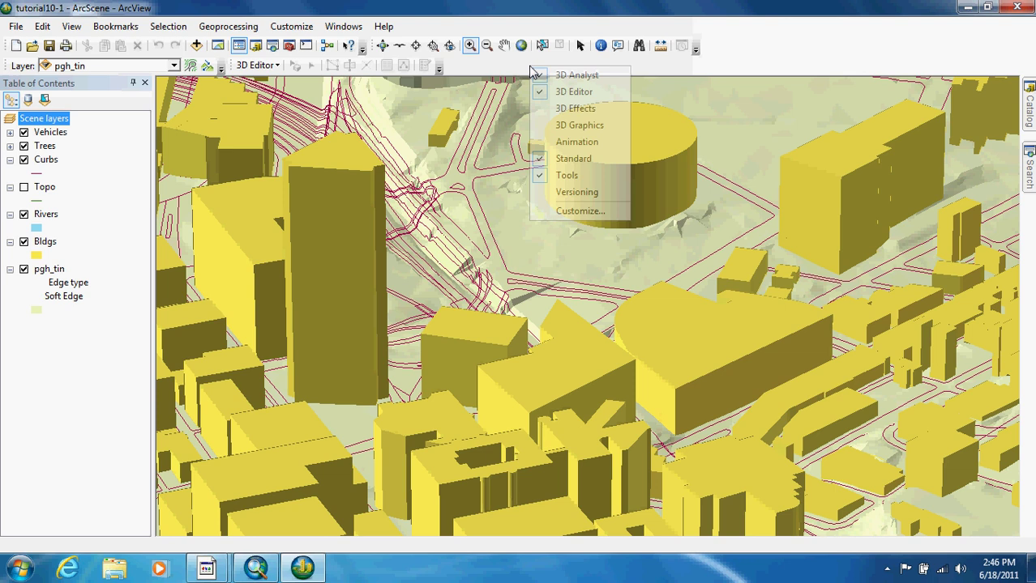
{"action": "left_click", "coordinate": [575, 92]}
{"action": "right_click", "coordinate": [794, 49]}
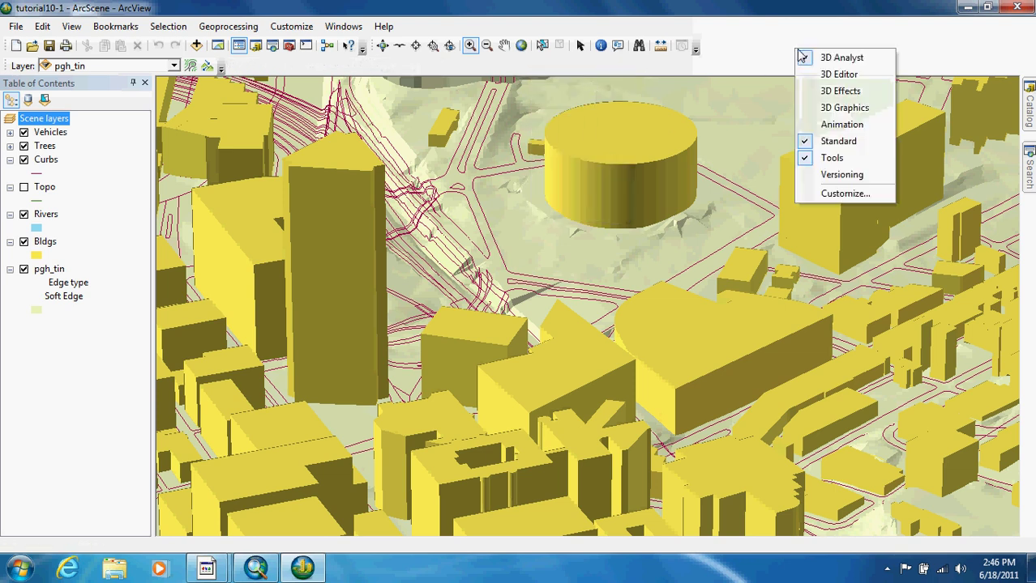
{"action": "left_click", "coordinate": [828, 81]}
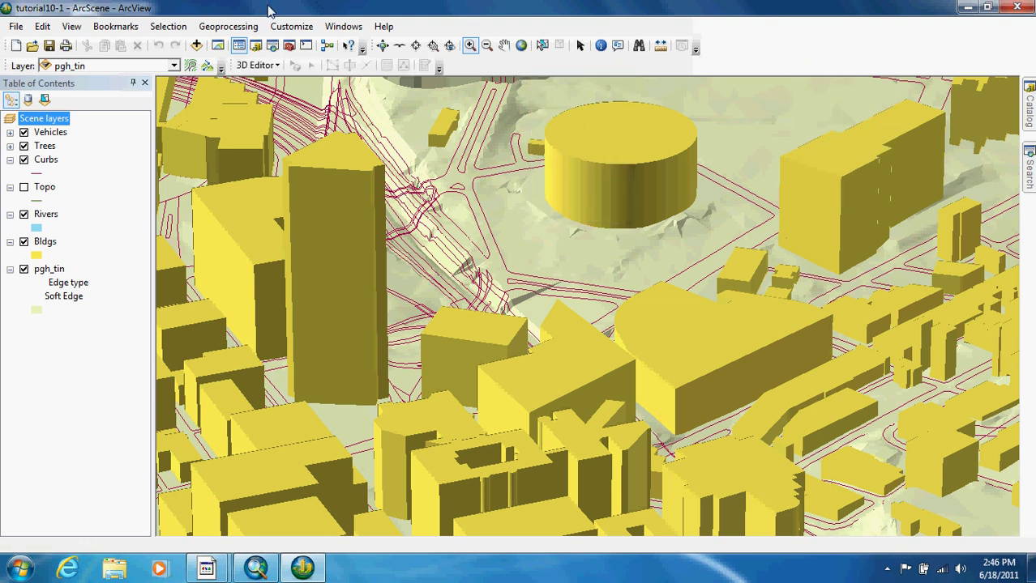
{"action": "left_click", "coordinate": [305, 27]}
{"action": "mouse_move", "coordinate": [304, 42]}
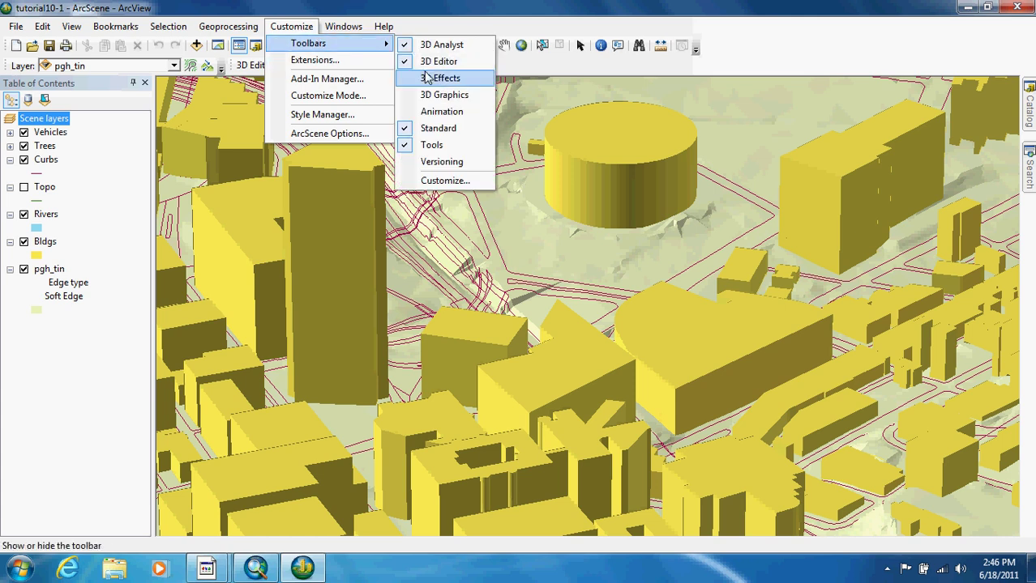
{"action": "left_click", "coordinate": [734, 73]}
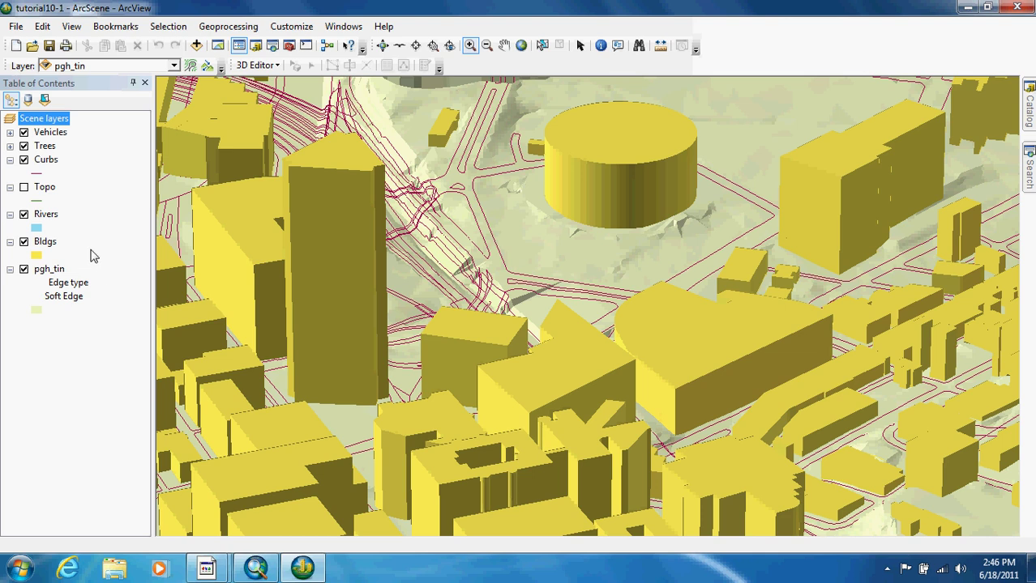
Step: Export the Bldgs data as 3DBldgs, add it to the scene, and hide the original Bldgs layer
{"action": "left_click", "coordinate": [45, 244]}
{"action": "right_click", "coordinate": [46, 246]}
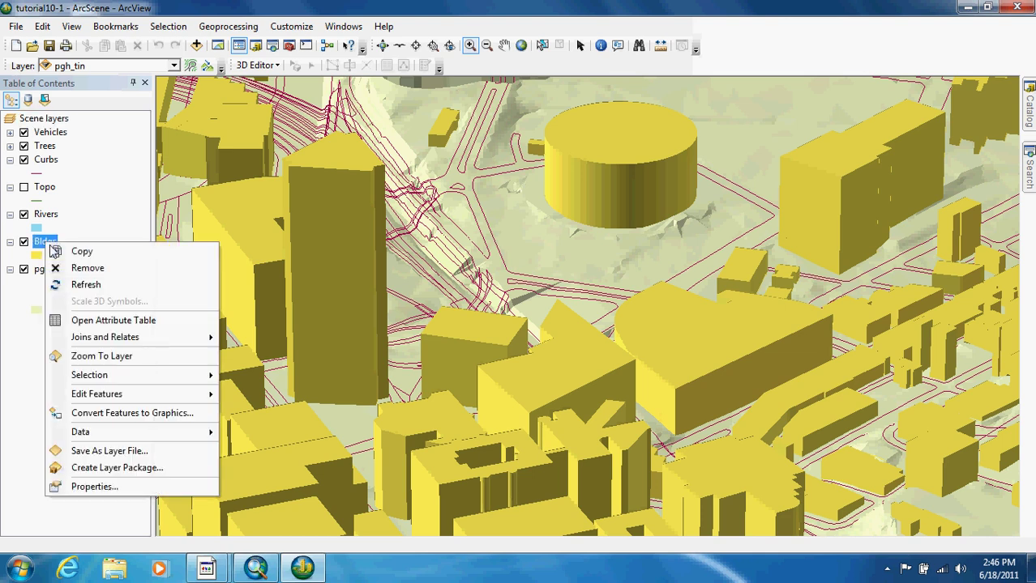
{"action": "mouse_move", "coordinate": [128, 432]}
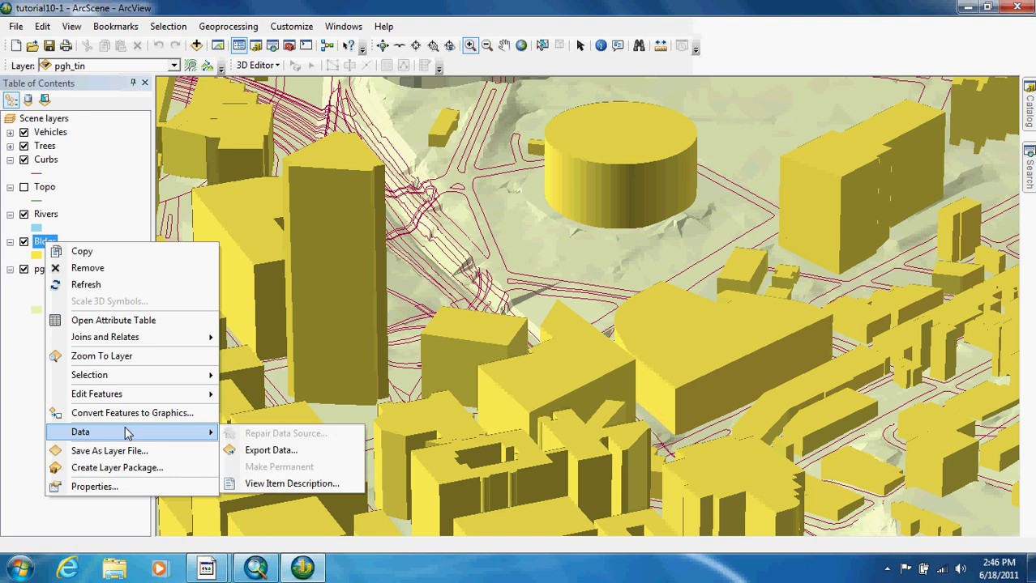
{"action": "left_click", "coordinate": [269, 451]}
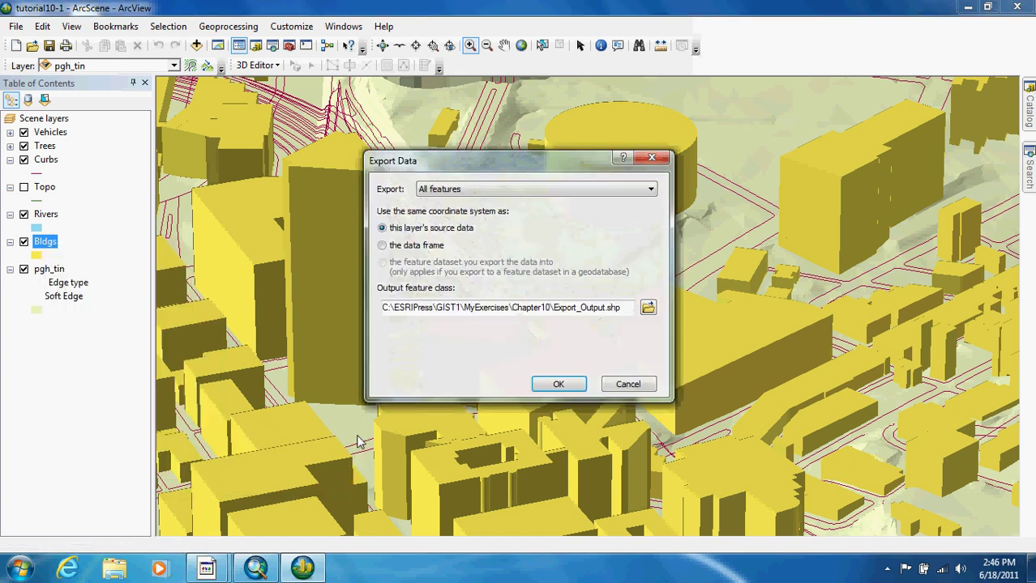
{"action": "left_click_drag", "start_coordinate": [628, 307], "coordinate": [553, 307]}
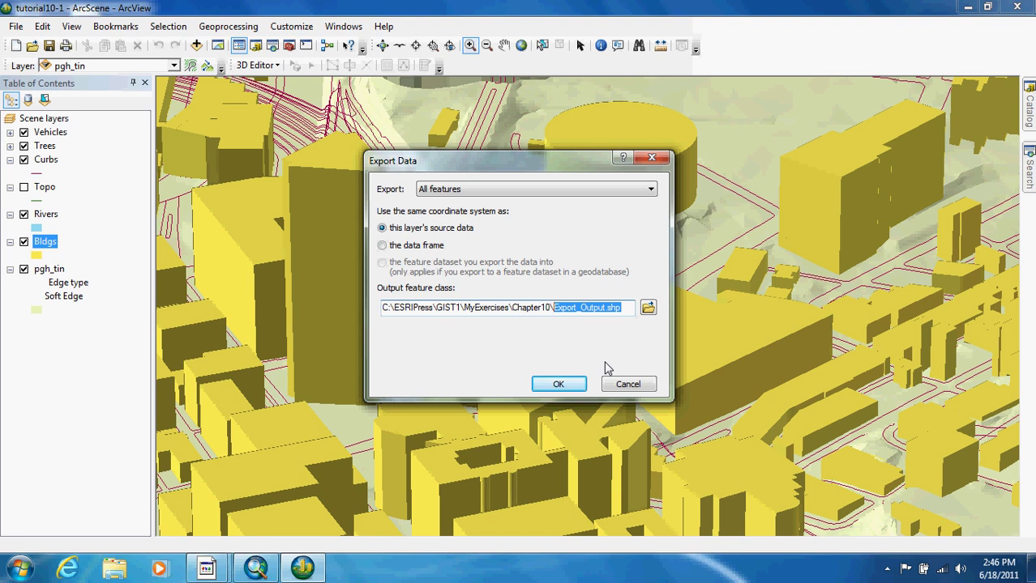
{"action": "type", "text": "3DBldg"}
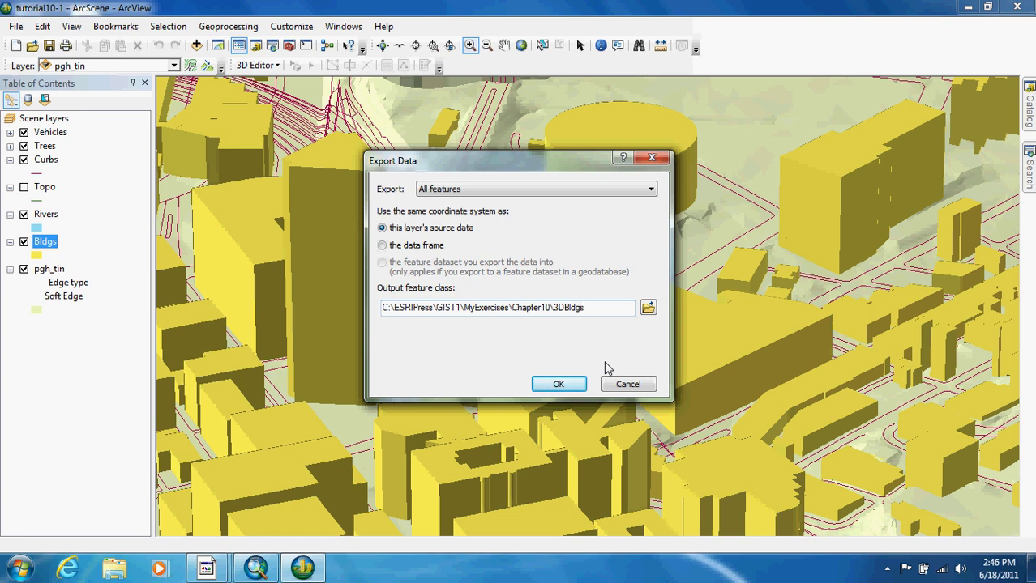
{"action": "left_click", "coordinate": [559, 384]}
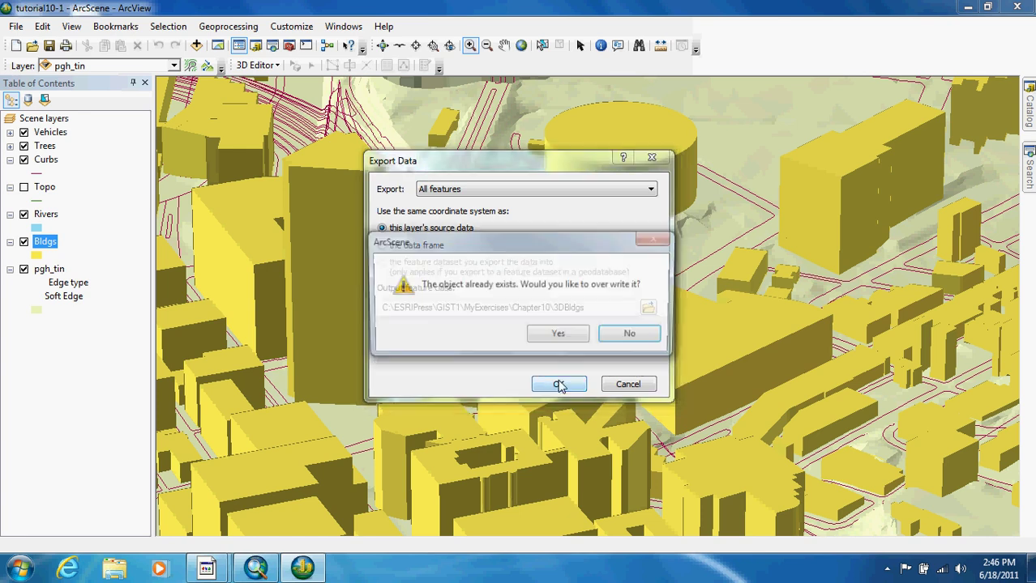
{"action": "left_click", "coordinate": [563, 335]}
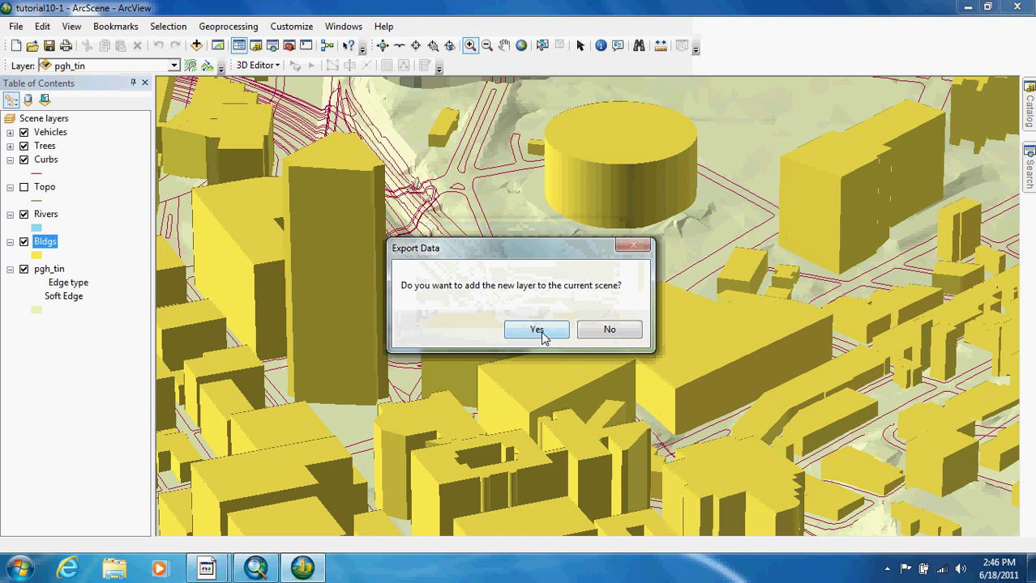
{"action": "left_click", "coordinate": [546, 333]}
{"action": "left_click", "coordinate": [24, 241]}
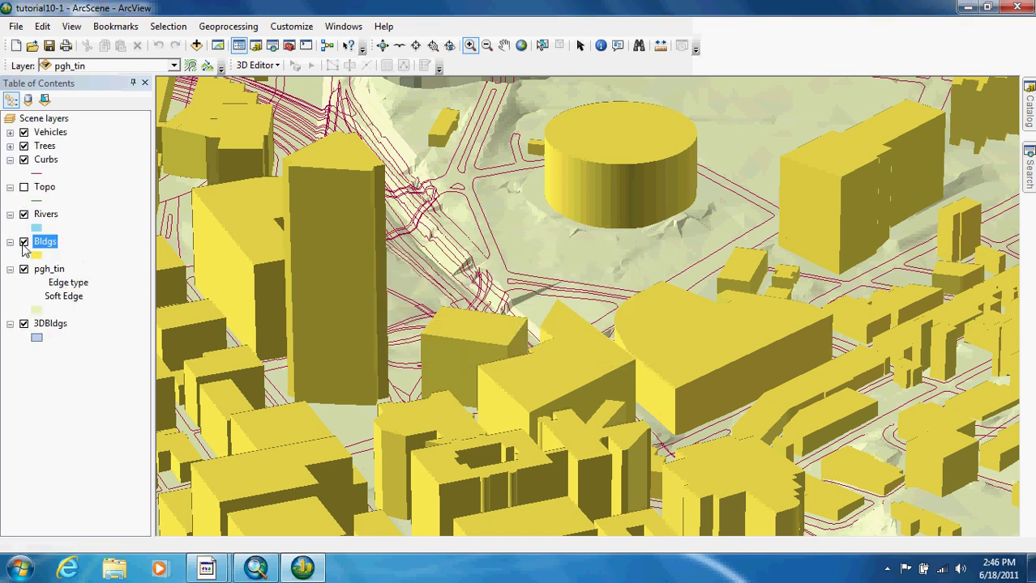
Step: Drape the 3DBldgs layer's base heights on the pgh_tin surface
{"action": "right_click", "coordinate": [46, 324]}
{"action": "left_click", "coordinate": [84, 311]}
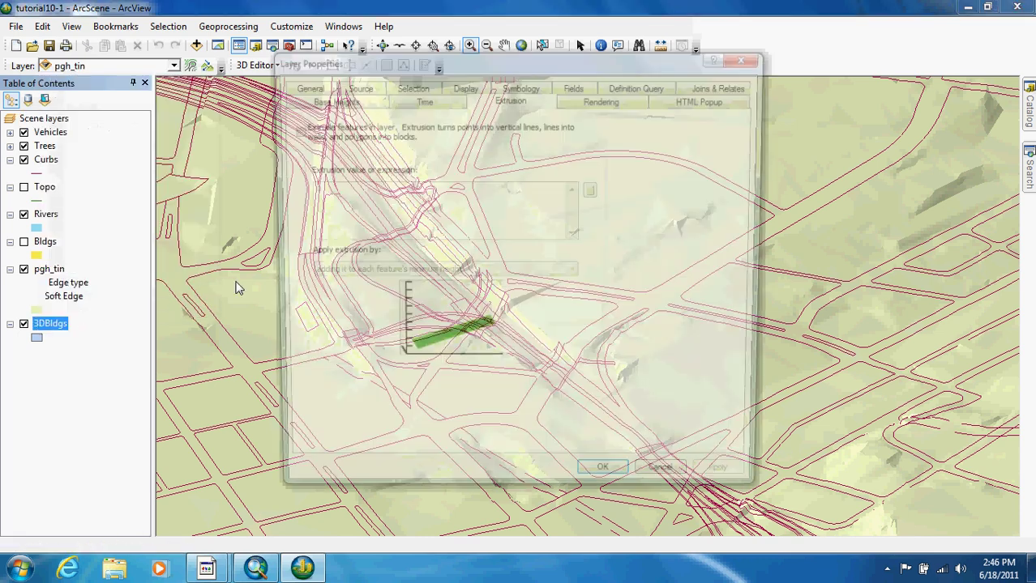
{"action": "left_click", "coordinate": [323, 101]}
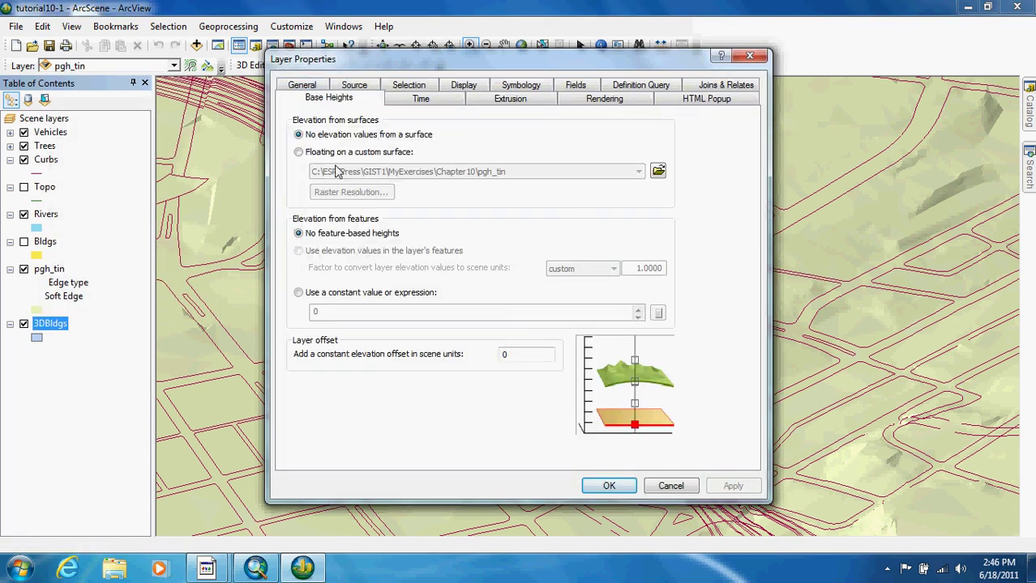
{"action": "left_click", "coordinate": [299, 152]}
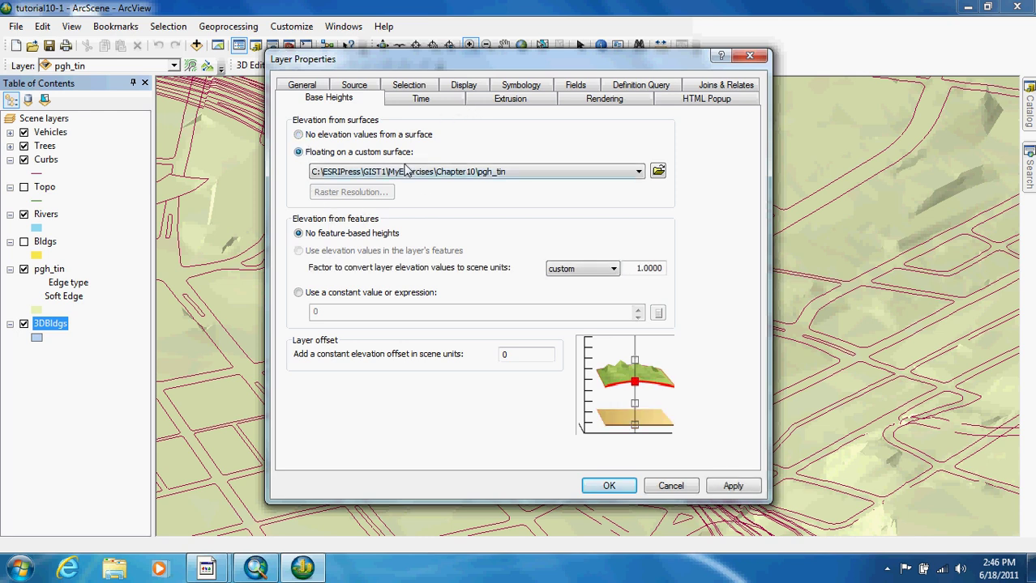
Step: Extrude the 3DBldgs footprints using the [Height] field expression and apply it
{"action": "left_click", "coordinate": [483, 99]}
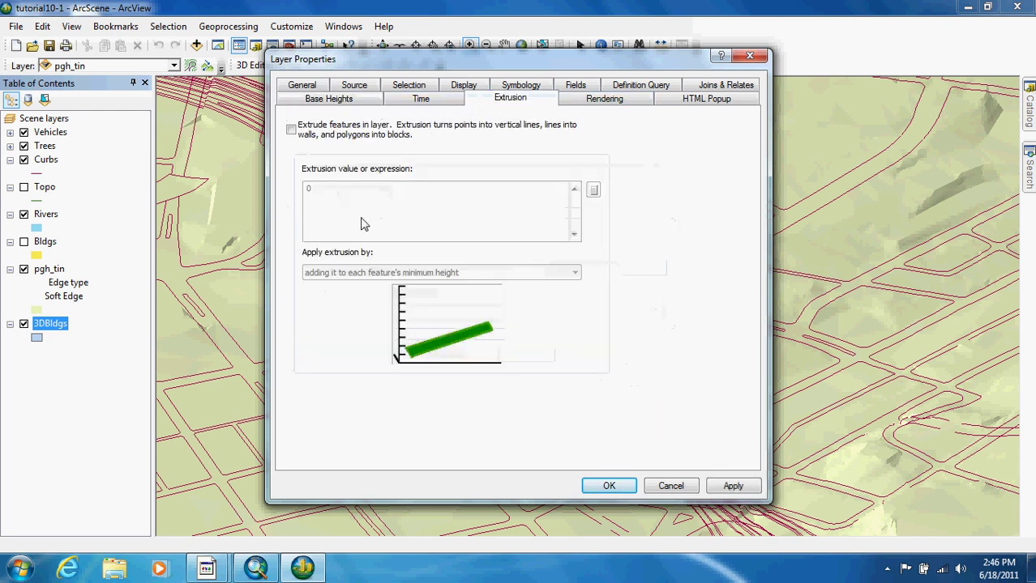
{"action": "left_click", "coordinate": [291, 130]}
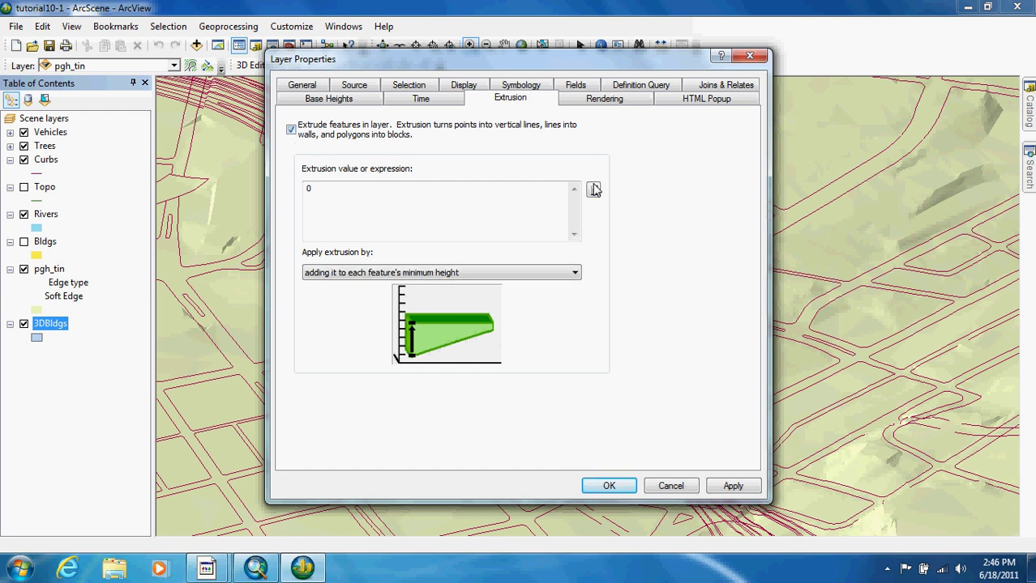
{"action": "left_click", "coordinate": [593, 191]}
{"action": "scroll", "coordinate": [501, 227], "scroll_direction": "down", "scroll_amount": 2}
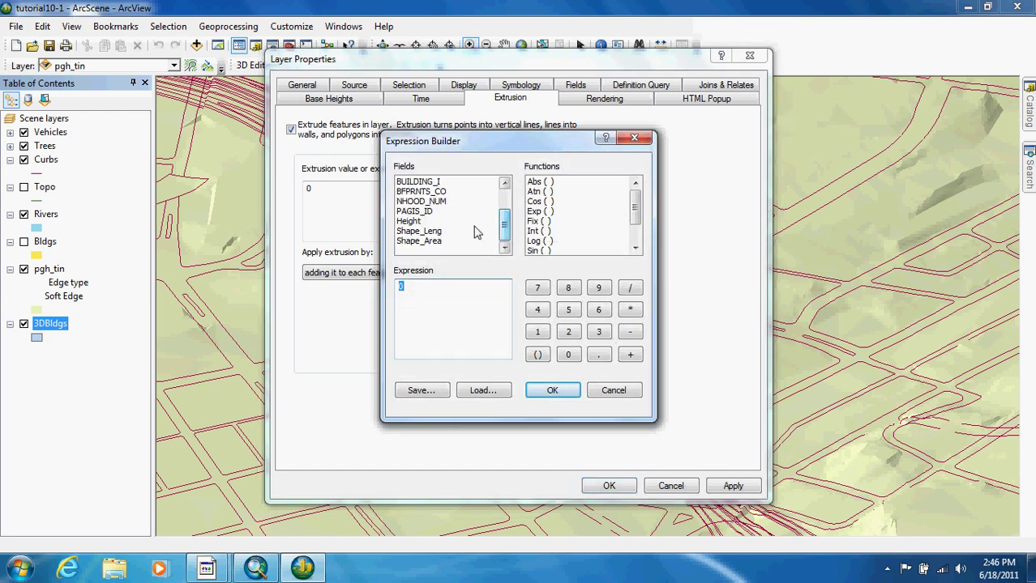
{"action": "double_click", "coordinate": [407, 221]}
{"action": "left_click", "coordinate": [552, 391]}
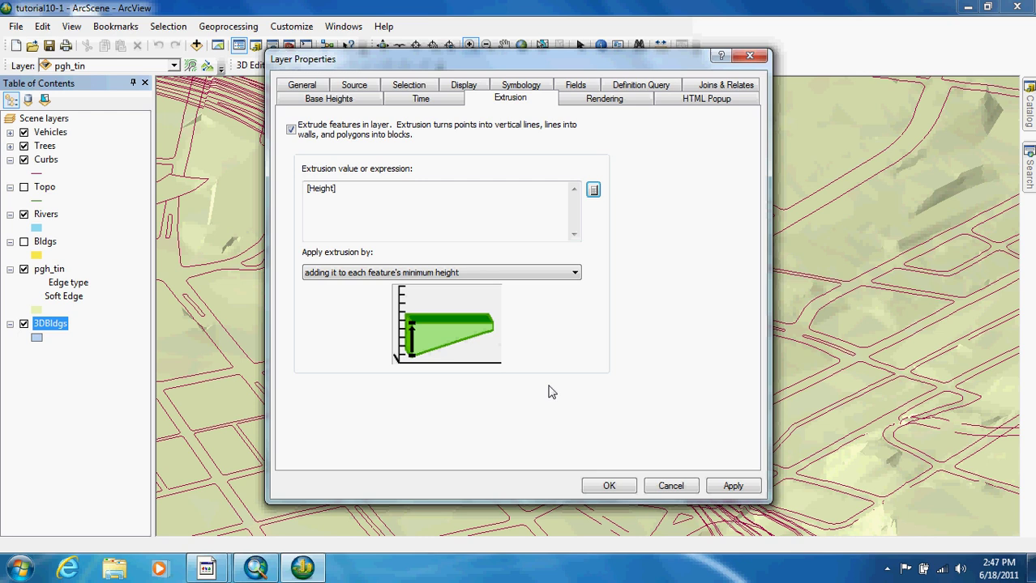
{"action": "left_click", "coordinate": [600, 490]}
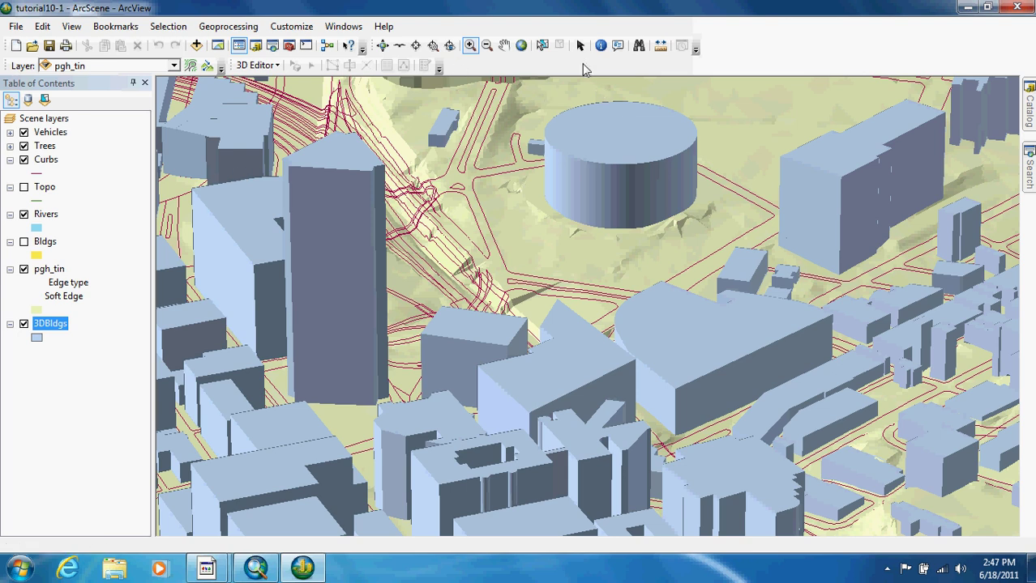
Step: Start a 3D edit session on 3DBldgs and select the tall tower at left
{"action": "left_click", "coordinate": [504, 45]}
{"action": "left_click_drag", "start_coordinate": [500, 238], "coordinate": [498, 389]}
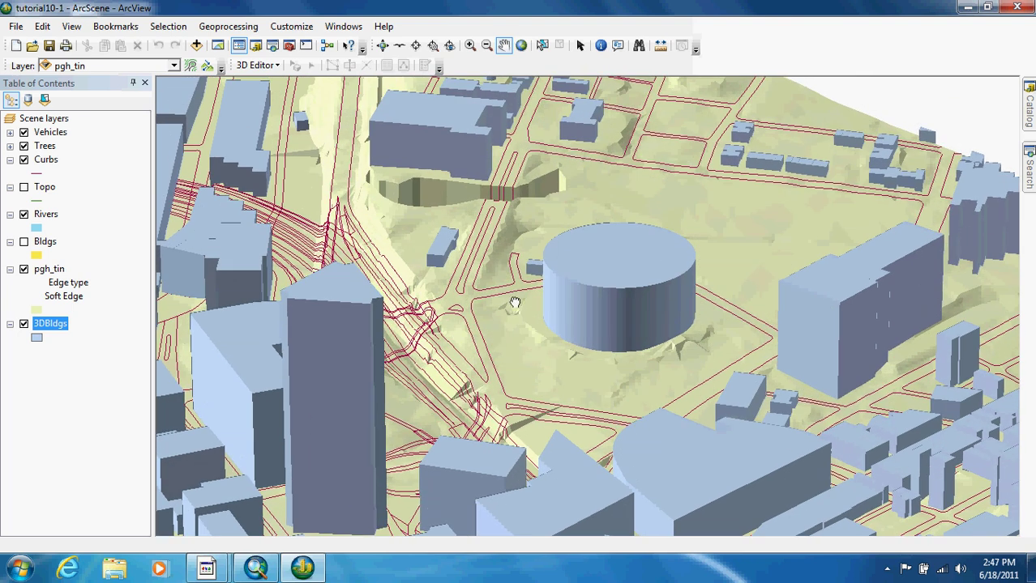
{"action": "left_click_drag", "start_coordinate": [512, 300], "coordinate": [507, 213]}
{"action": "left_click", "coordinate": [257, 65]}
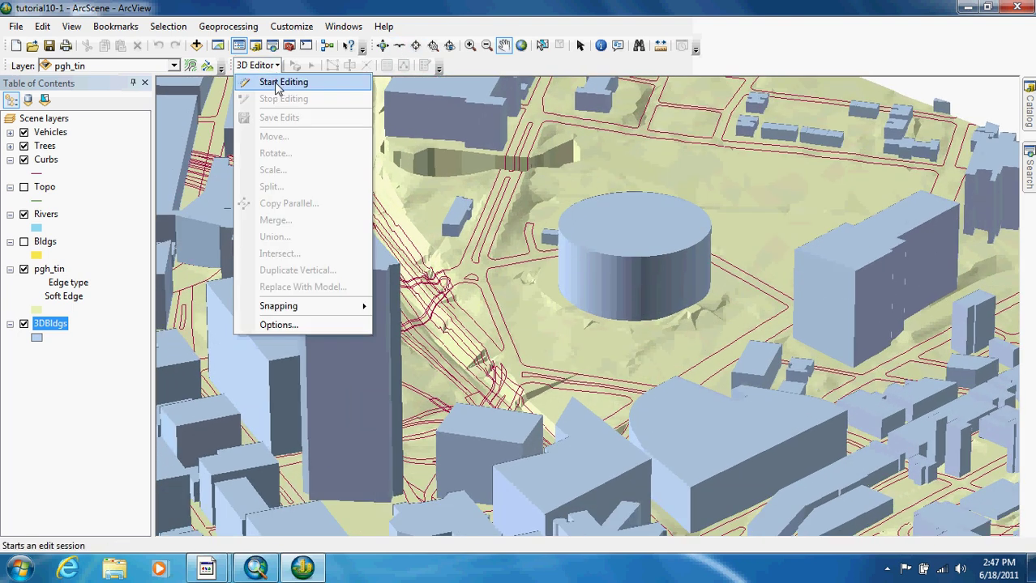
{"action": "left_click", "coordinate": [266, 83]}
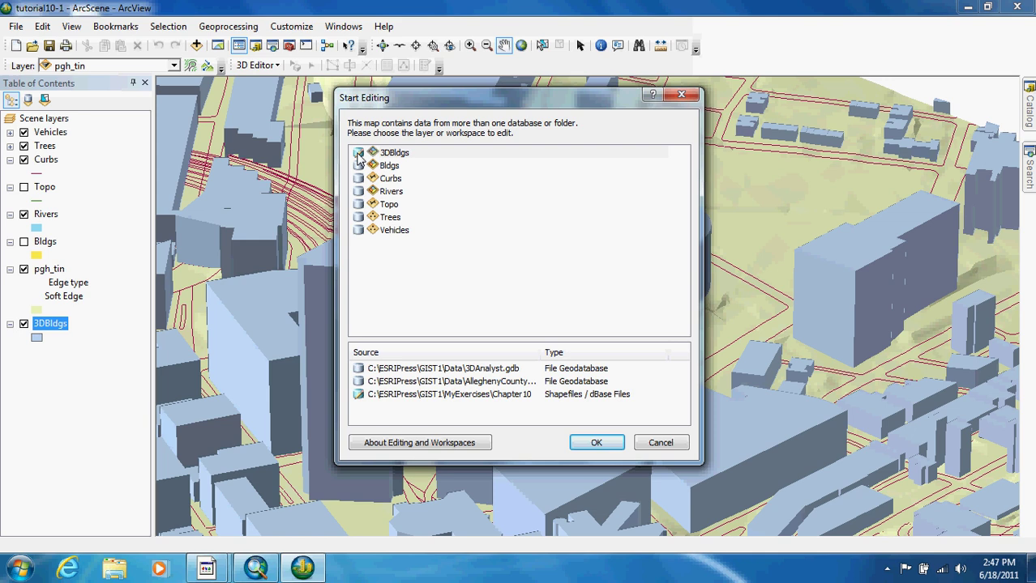
{"action": "left_click", "coordinate": [592, 448]}
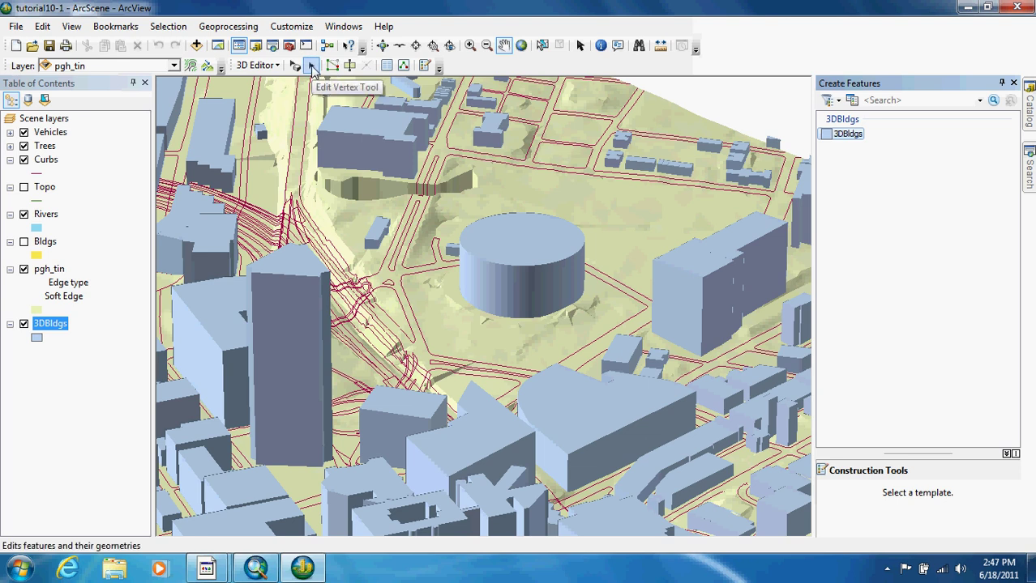
{"action": "left_click", "coordinate": [312, 68]}
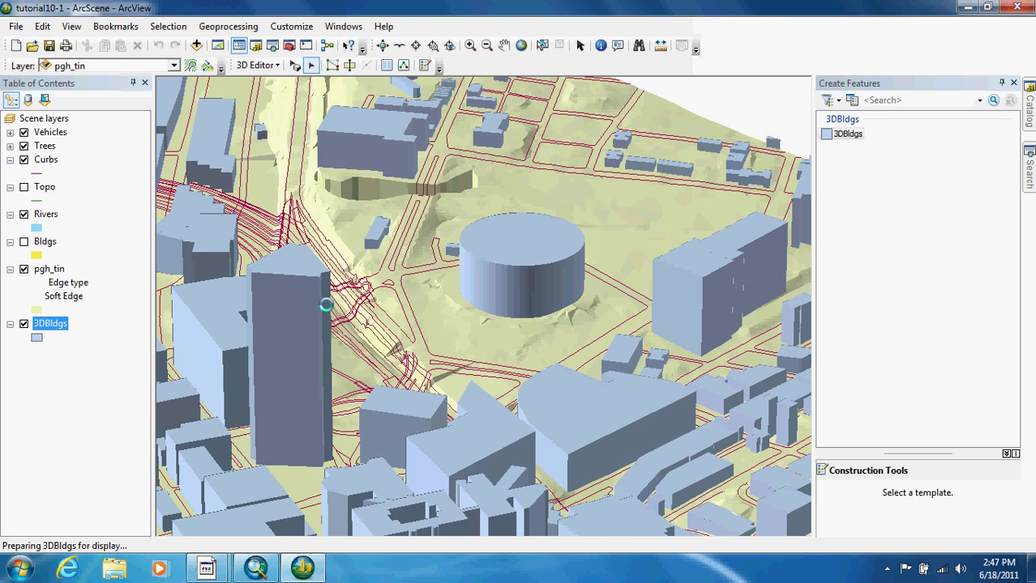
{"action": "left_click", "coordinate": [325, 304]}
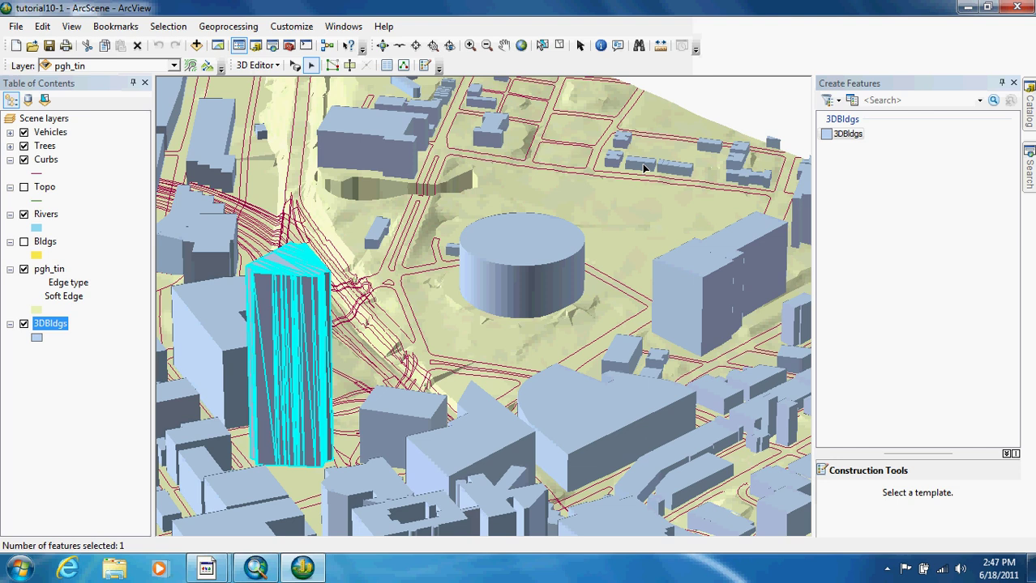
Step: Change the selected tower's Height attribute from 700 to 1000
{"action": "left_click", "coordinate": [386, 68]}
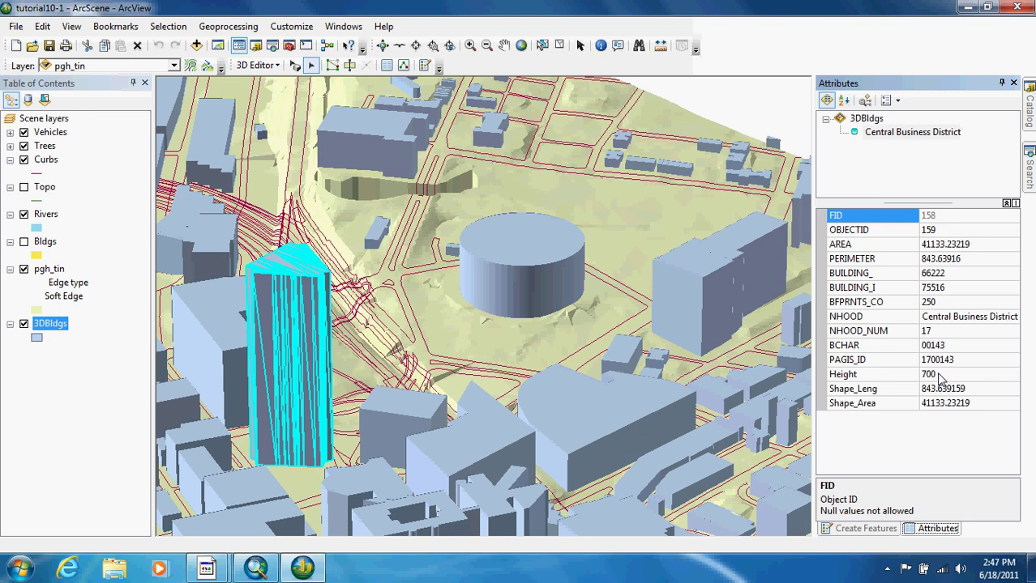
{"action": "left_click", "coordinate": [938, 376]}
{"action": "double_click", "coordinate": [929, 374]}
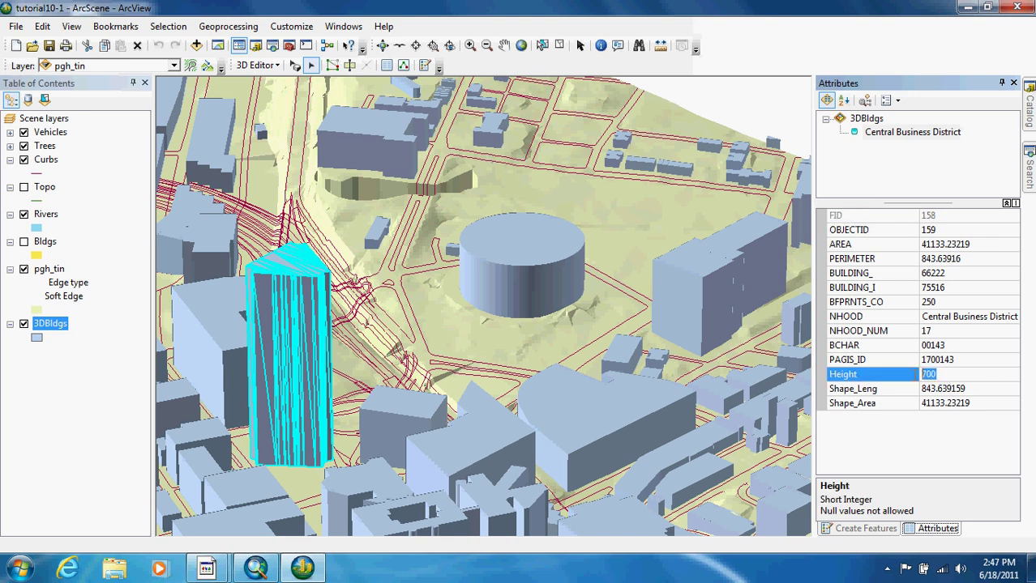
{"action": "type", "text": "1000"}
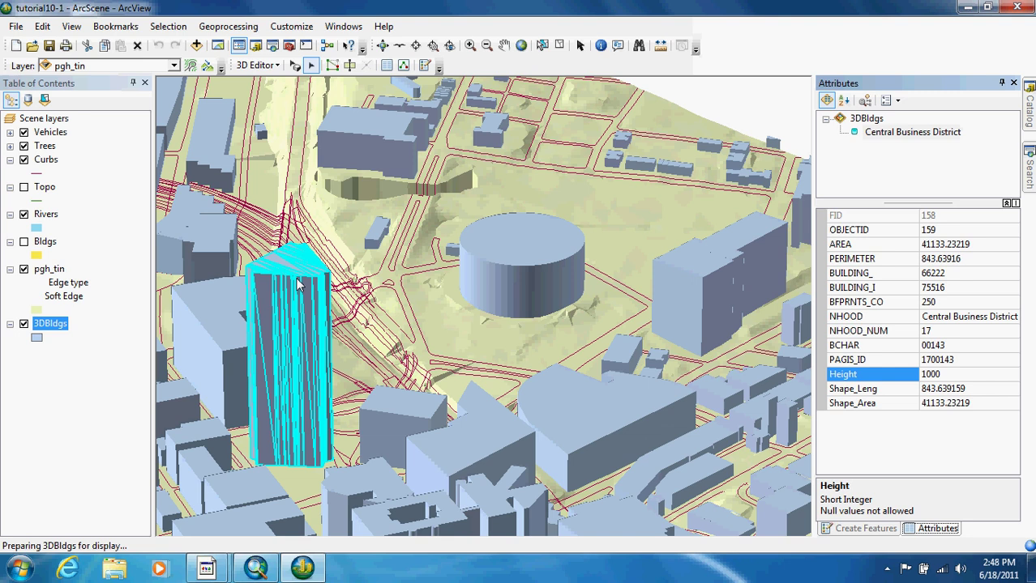
{"action": "key", "text": "Down"}
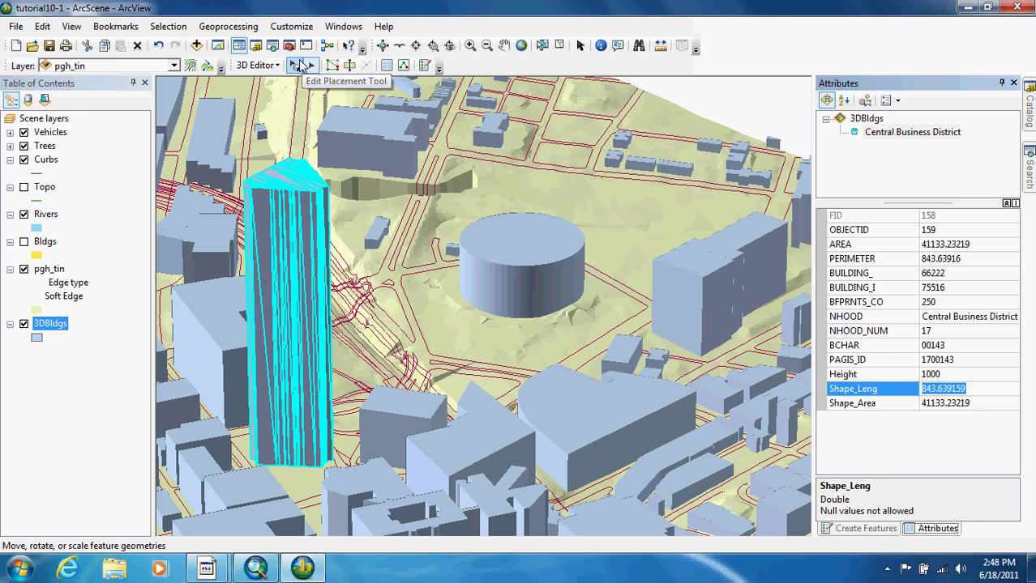
Step: Drag the cylindrical stadium to sit beside the large right-hand block
{"action": "left_click", "coordinate": [303, 65]}
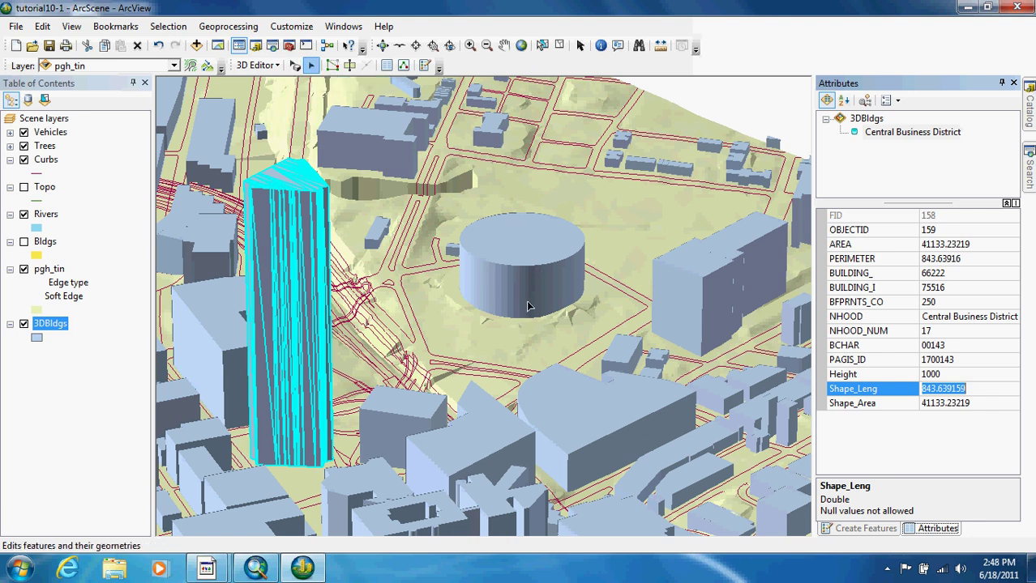
{"action": "left_click", "coordinate": [295, 66]}
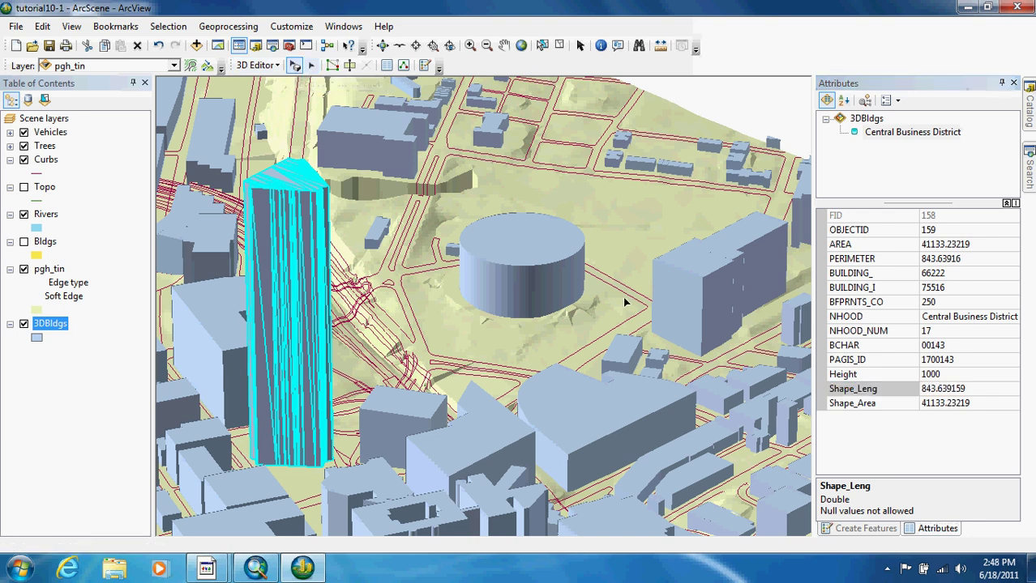
{"action": "left_click", "coordinate": [538, 284]}
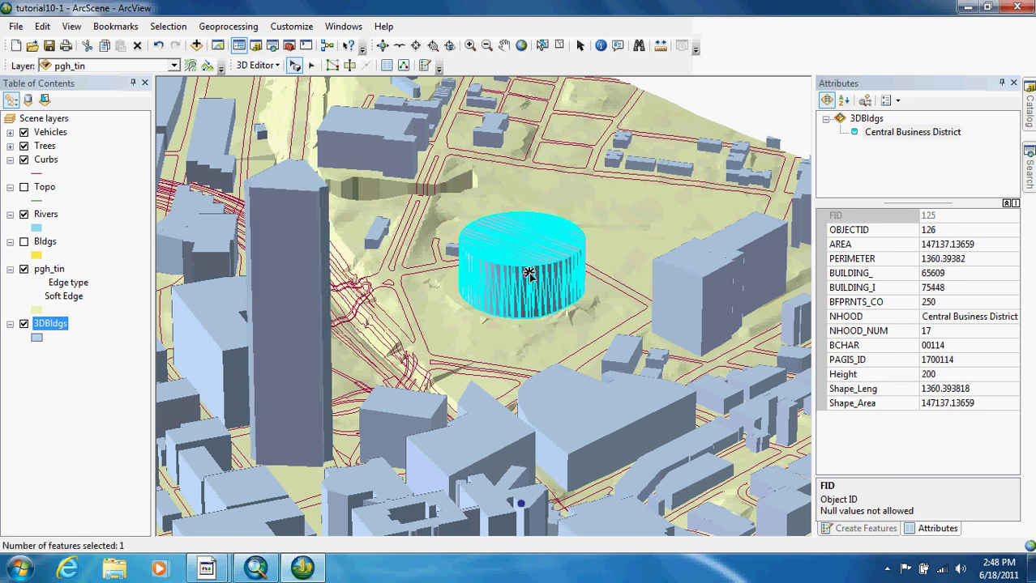
{"action": "left_click_drag", "start_coordinate": [527, 274], "coordinate": [625, 224]}
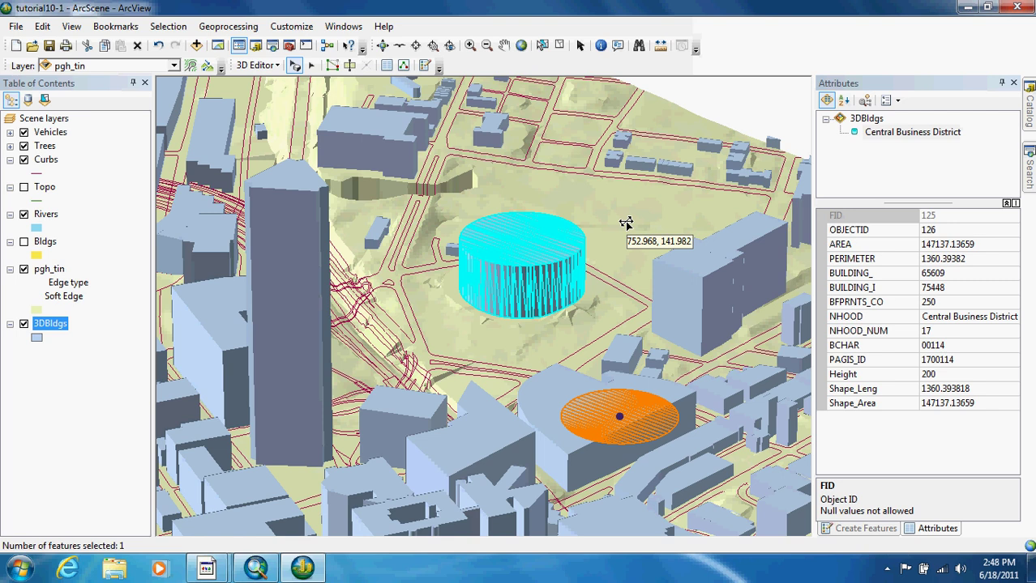
{"action": "left_click_drag", "start_coordinate": [626, 224], "coordinate": [636, 224]}
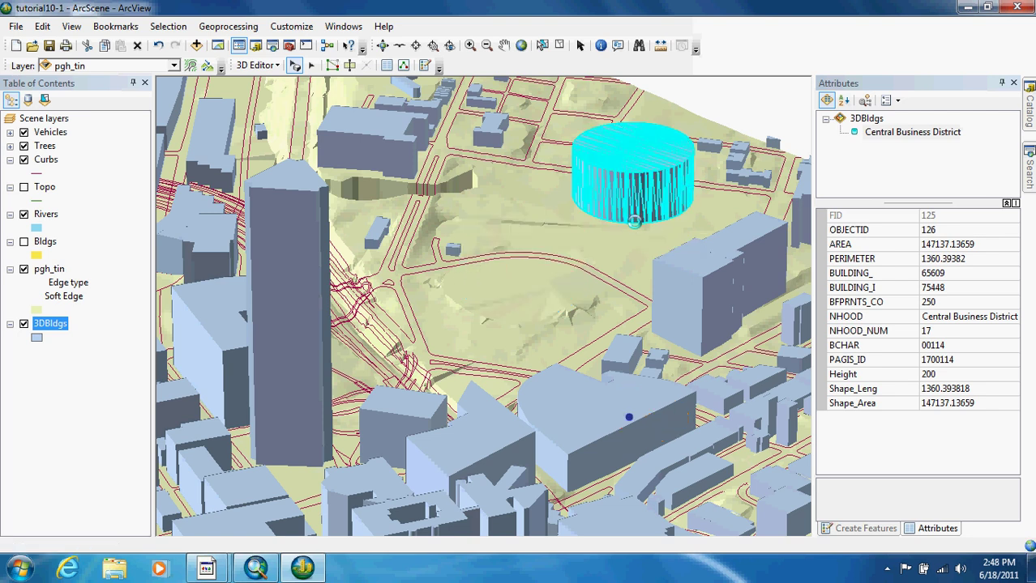
{"action": "left_click_drag", "start_coordinate": [636, 212], "coordinate": [644, 255]}
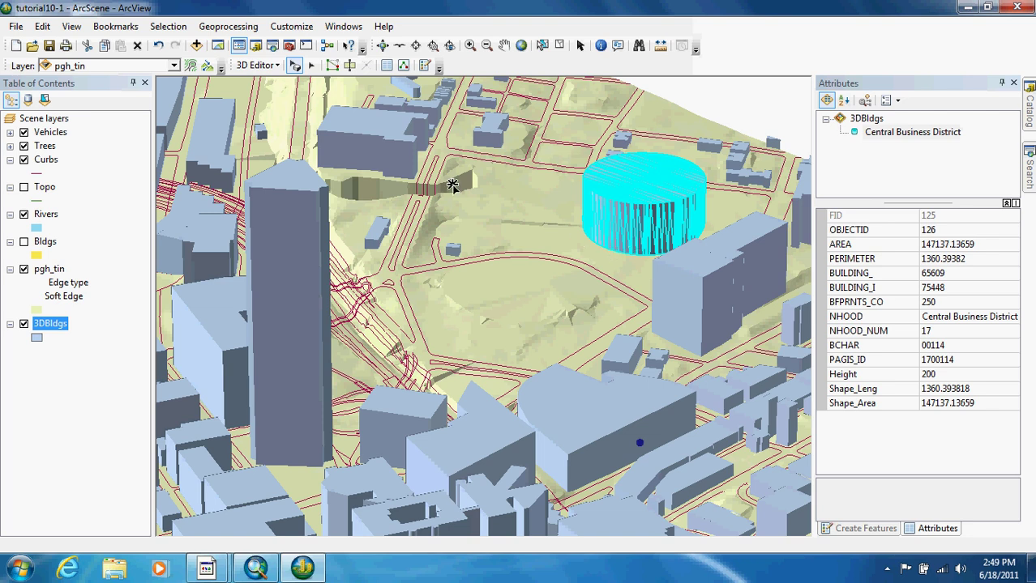
Step: Stop editing the 3DBldgs layer, saving the edits
{"action": "left_click", "coordinate": [259, 65]}
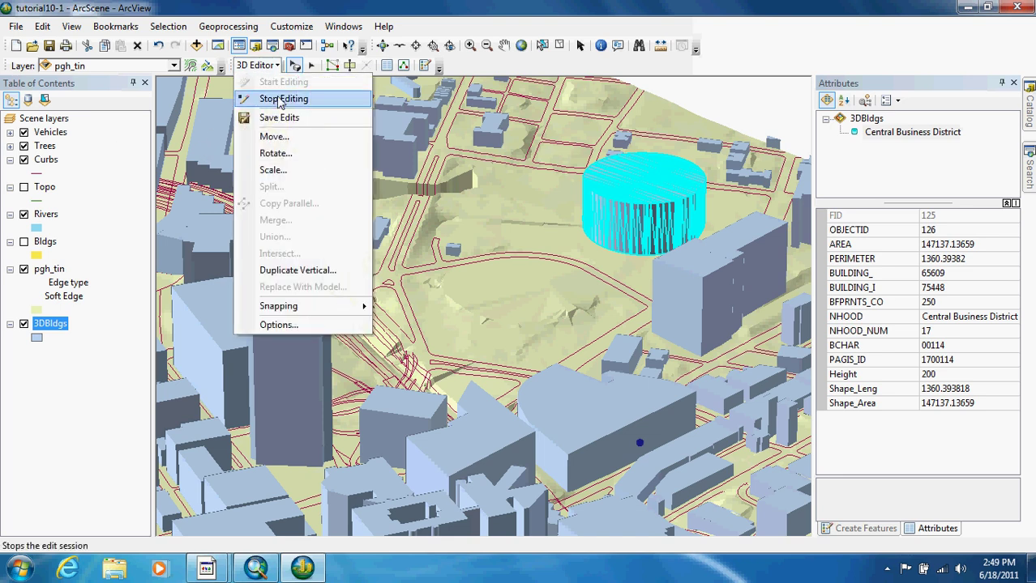
{"action": "left_click", "coordinate": [280, 98]}
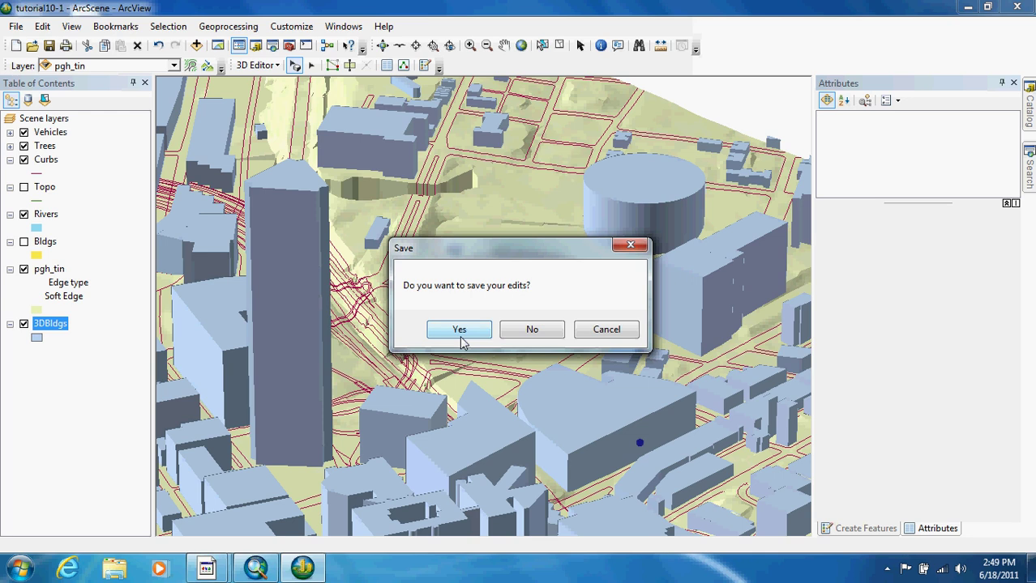
{"action": "left_click", "coordinate": [463, 331]}
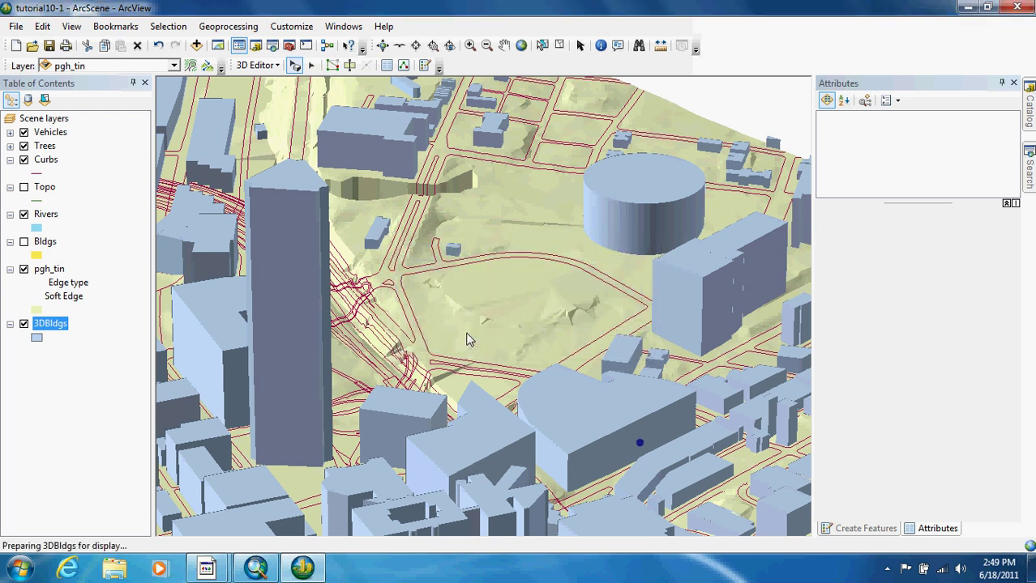